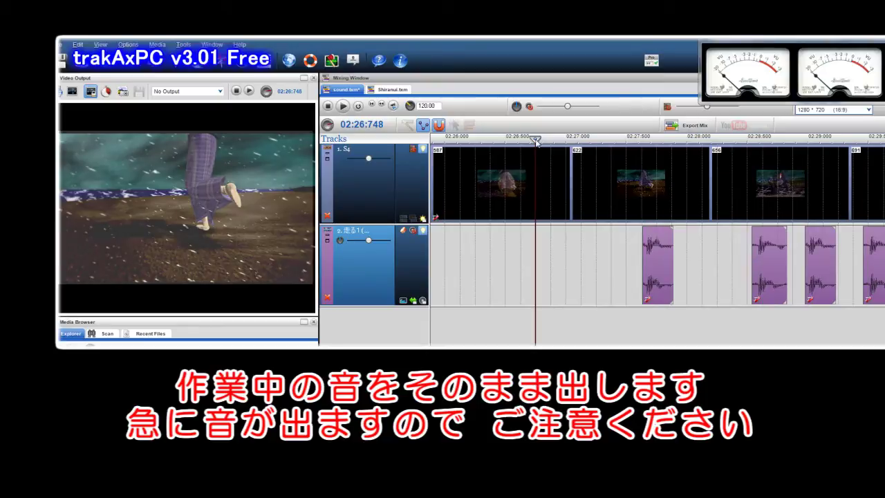
- Move the first footstep clip in track 2 earlier to the foot landing at about 02:26:748, fine-tuning it against the video
{"action": "left_click", "coordinate": [655, 254]}
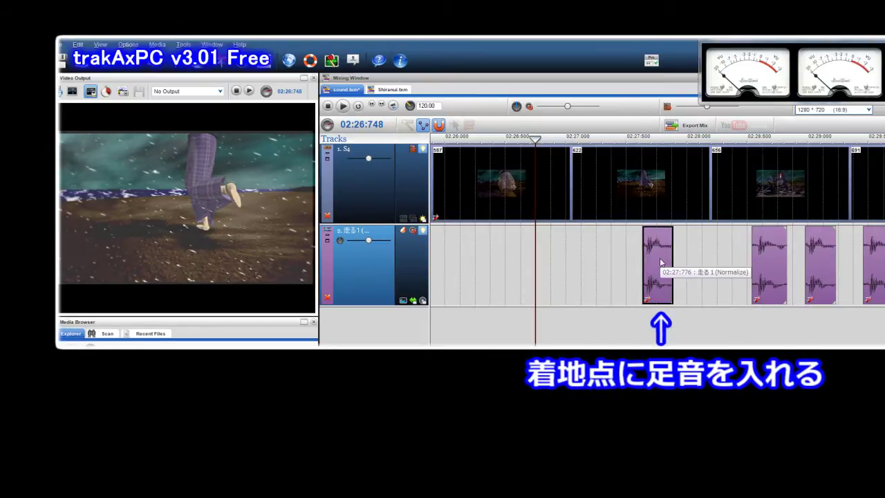
{"action": "left_click_drag", "start_coordinate": [660, 262], "coordinate": [544, 264]}
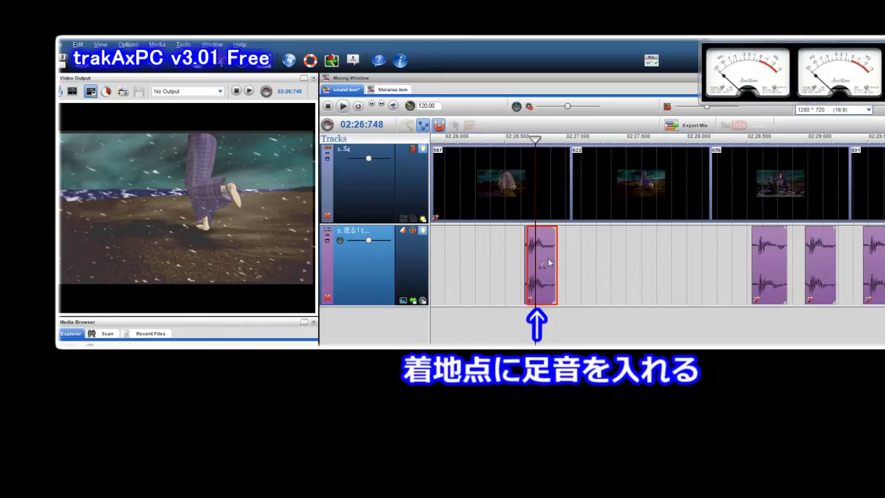
{"action": "mouse_move", "coordinate": [535, 139]}
{"action": "left_mouse_down"}
{"action": "mouse_move", "coordinate": [515, 139]}
{"action": "mouse_move", "coordinate": [542, 138]}
{"action": "left_mouse_up"}
{"action": "left_click", "coordinate": [547, 259]}
{"action": "left_click_drag", "start_coordinate": [547, 259], "coordinate": [540, 259]}
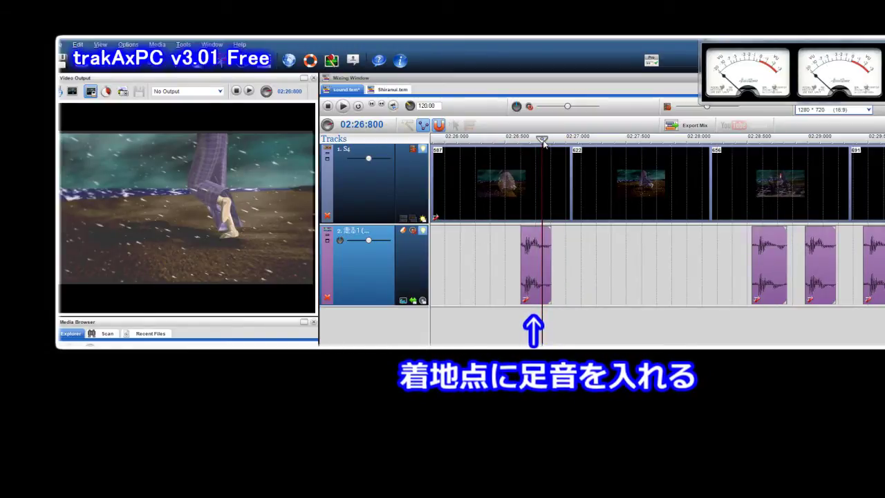
- Move the second footstep clip in track 2 to the foot landing at about 02:27:399
{"action": "left_click_drag", "start_coordinate": [536, 139], "coordinate": [614, 139]}
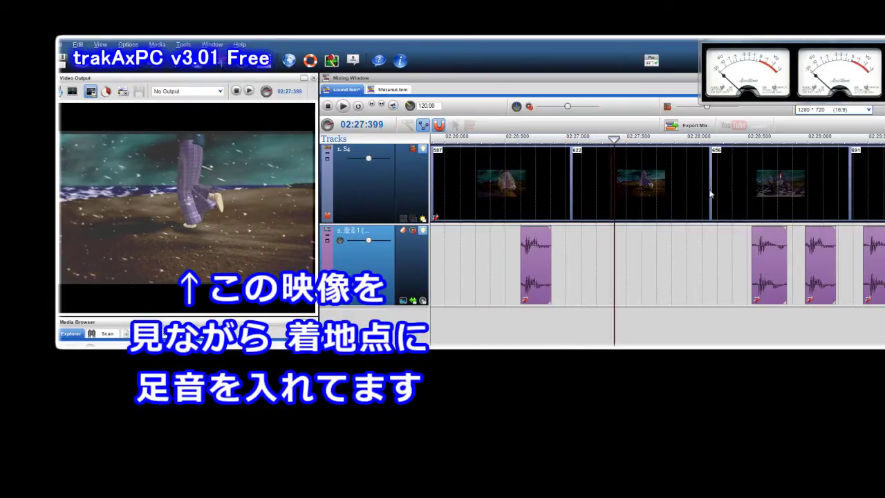
{"action": "left_click_drag", "start_coordinate": [626, 272], "coordinate": [618, 268]}
{"action": "left_click_drag", "start_coordinate": [614, 139], "coordinate": [612, 139]}
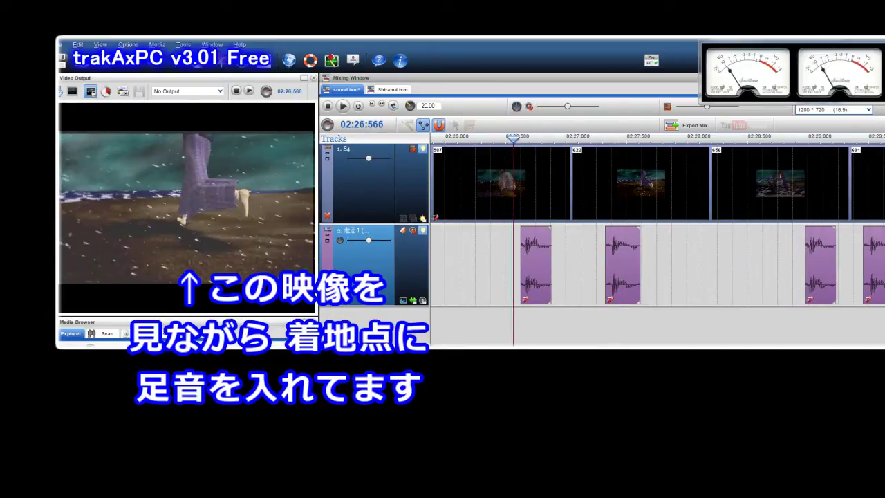
- Move the following two footstep clips in track 2 to the foot landings at about 02:27:989 and 02:28:473
{"action": "left_click_drag", "start_coordinate": [540, 139], "coordinate": [686, 139]}
{"action": "left_click", "coordinate": [822, 275]}
{"action": "left_click_drag", "start_coordinate": [822, 275], "coordinate": [687, 275]}
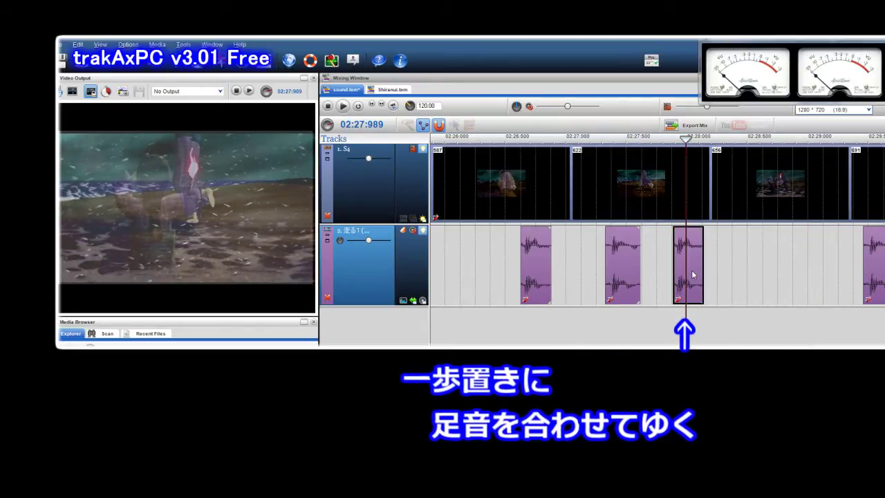
{"action": "left_click", "coordinate": [689, 138]}
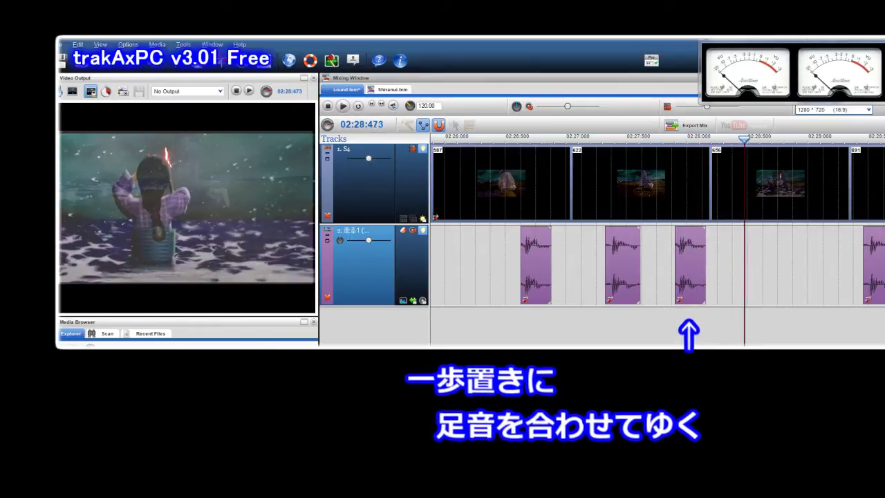
{"action": "left_click_drag", "start_coordinate": [875, 256], "coordinate": [769, 251]}
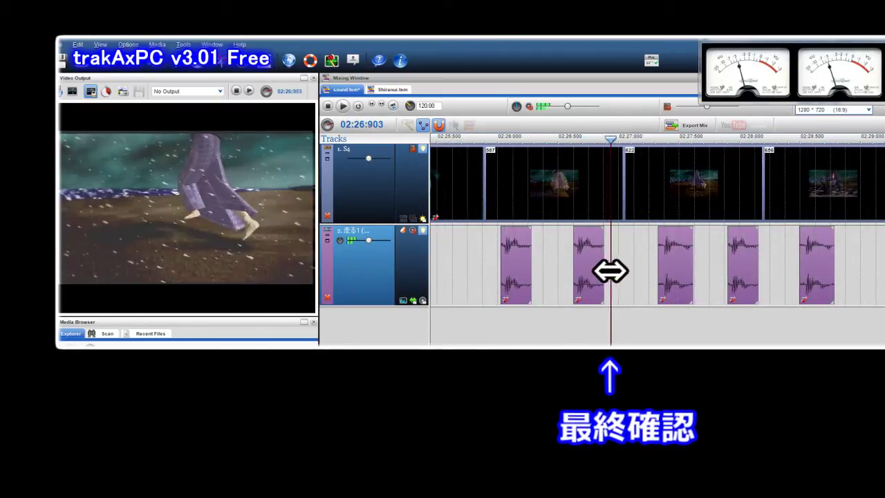
- Nudge the footstep clip near 02:27:374 slightly earlier to match the landing, and recheck the footstep sequence from its start
{"action": "left_click", "coordinate": [688, 268]}
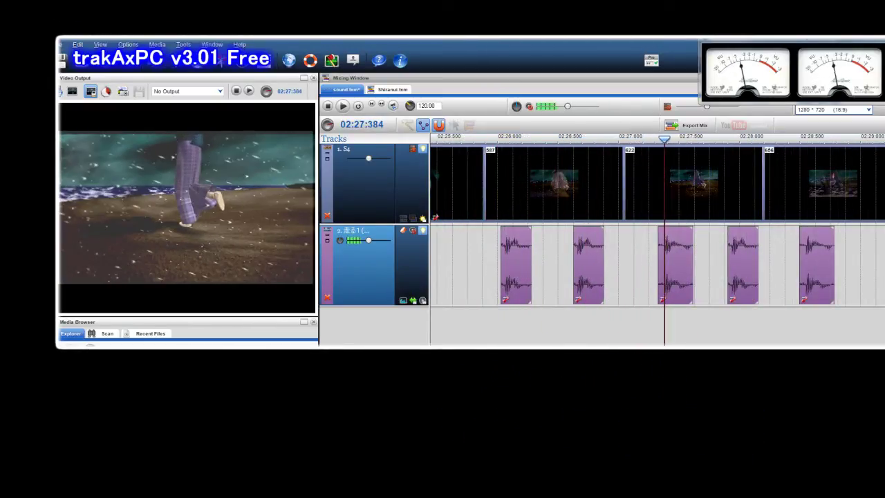
{"action": "left_click_drag", "start_coordinate": [685, 268], "coordinate": [679, 268]}
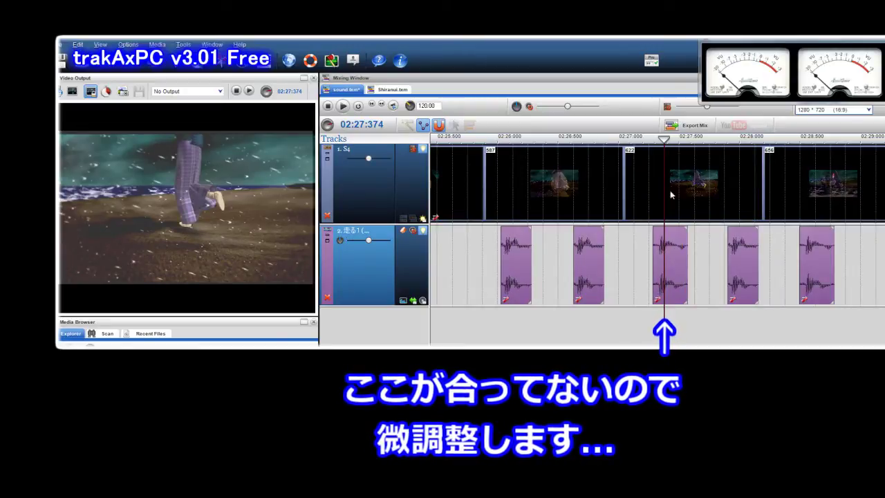
{"action": "left_click_drag", "start_coordinate": [663, 138], "coordinate": [450, 139]}
{"action": "left_click_drag", "start_coordinate": [454, 270], "coordinate": [882, 270]}
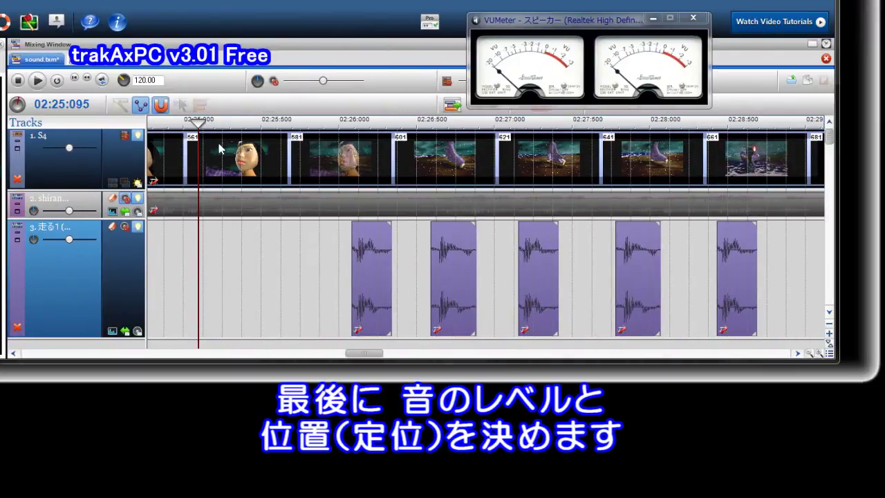
- Add a volume envelope to the footstep track falling from full at about 02:26:500 to minimum at about 02:28:700, and audition it
{"action": "left_click", "coordinate": [137, 331]}
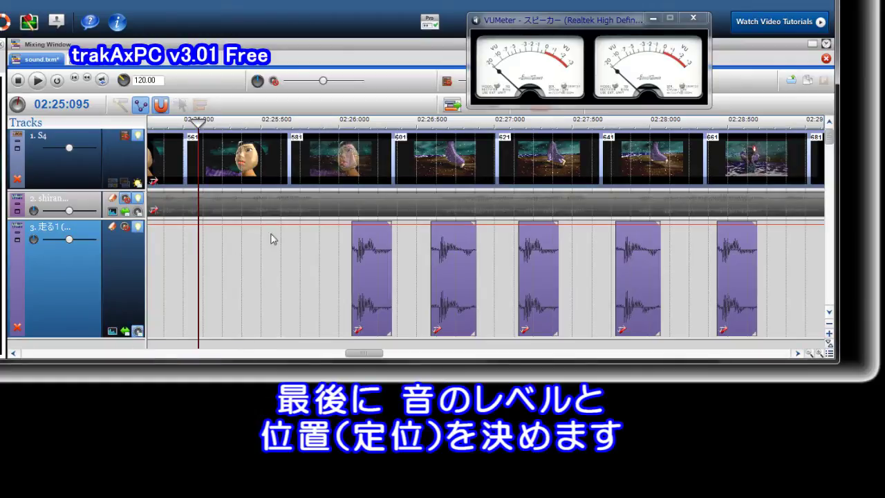
{"action": "left_click", "coordinate": [417, 224]}
{"action": "left_click_drag", "start_coordinate": [770, 224], "coordinate": [758, 339]}
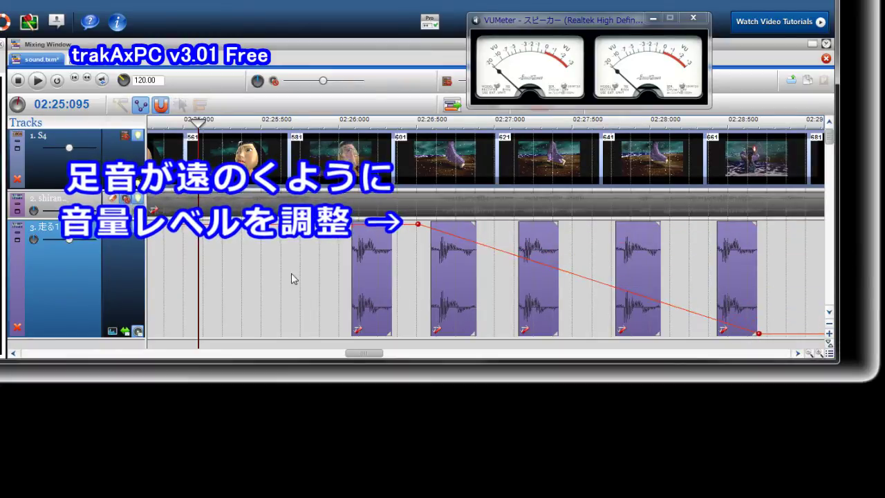
{"action": "left_click", "coordinate": [211, 121]}
{"action": "key", "text": "space"}
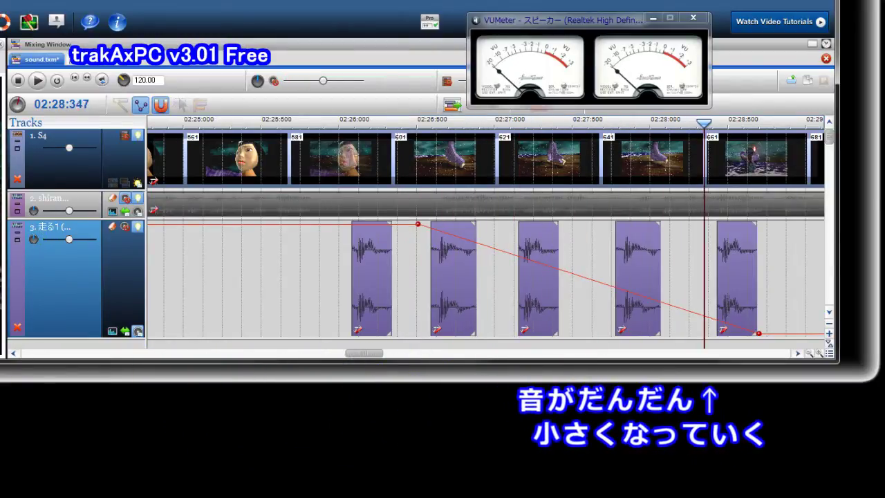
{"action": "key", "text": "space"}
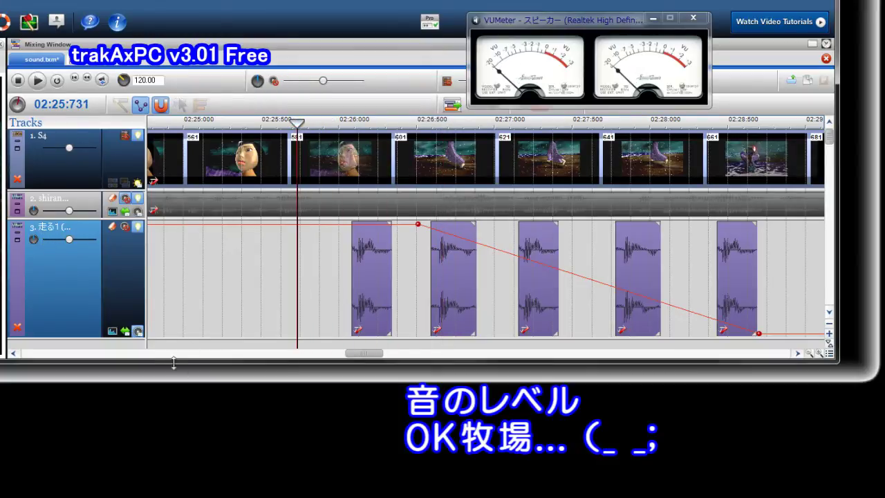
- Add a pan envelope to the footstep track running from full right at about 02:26:500 to full left at about 02:28:700
{"action": "left_click", "coordinate": [125, 331]}
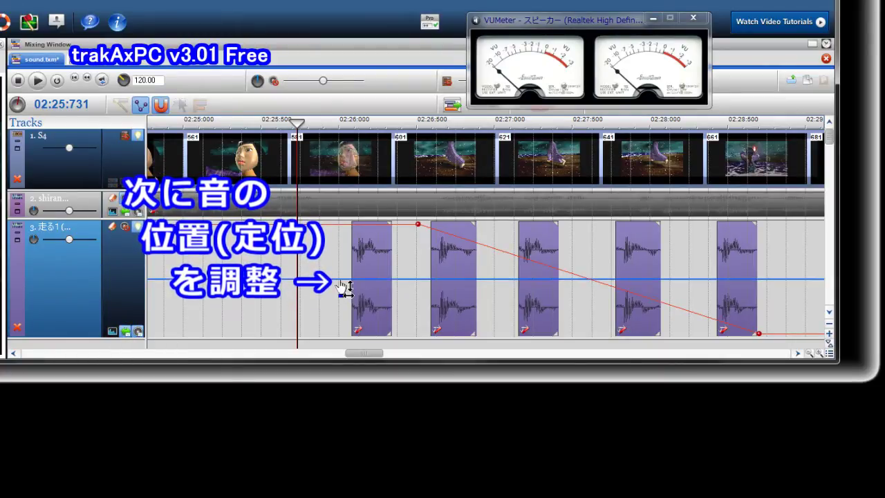
{"action": "mouse_move", "coordinate": [339, 285]}
{"action": "left_click_drag", "start_coordinate": [339, 280], "coordinate": [420, 338]}
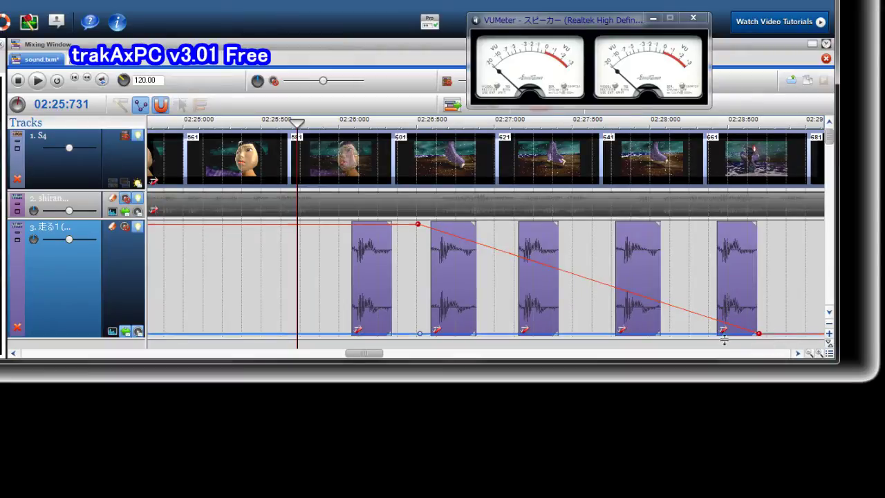
{"action": "left_click_drag", "start_coordinate": [706, 337], "coordinate": [760, 221]}
{"action": "left_click", "coordinate": [723, 251]}
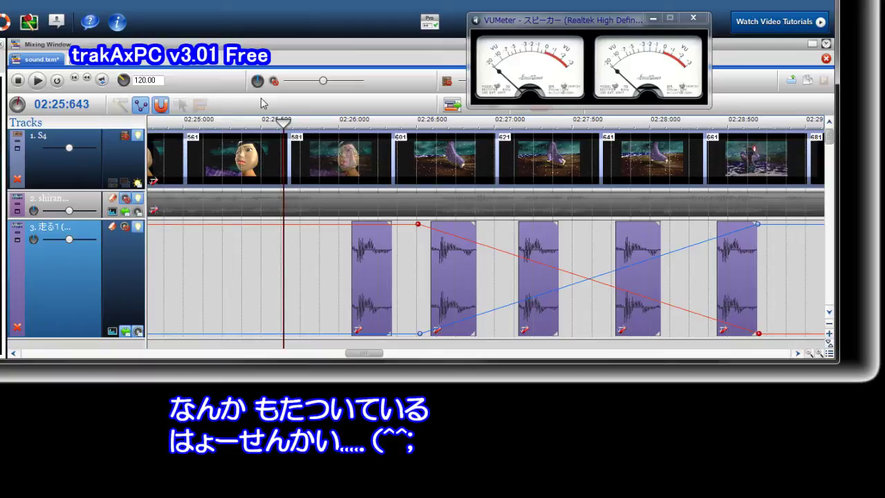
- Readjust the footstep pan envelope's end point to the centre at about 02:28:100, and scrub back over the steps
{"action": "mouse_move", "coordinate": [284, 122]}
{"action": "left_mouse_down"}
{"action": "mouse_move", "coordinate": [756, 122]}
{"action": "mouse_move", "coordinate": [760, 222]}
{"action": "mouse_move", "coordinate": [672, 265]}
{"action": "mouse_move", "coordinate": [667, 278]}
{"action": "left_mouse_up"}
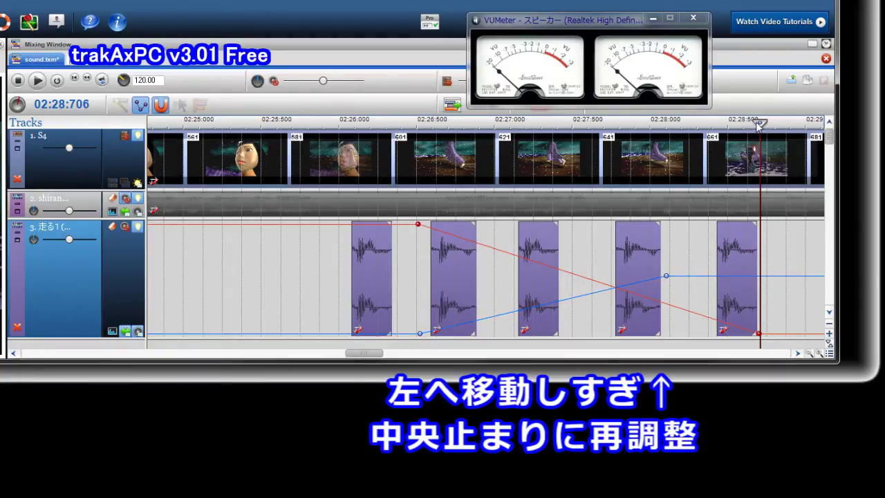
{"action": "left_click_drag", "start_coordinate": [758, 123], "coordinate": [324, 123]}
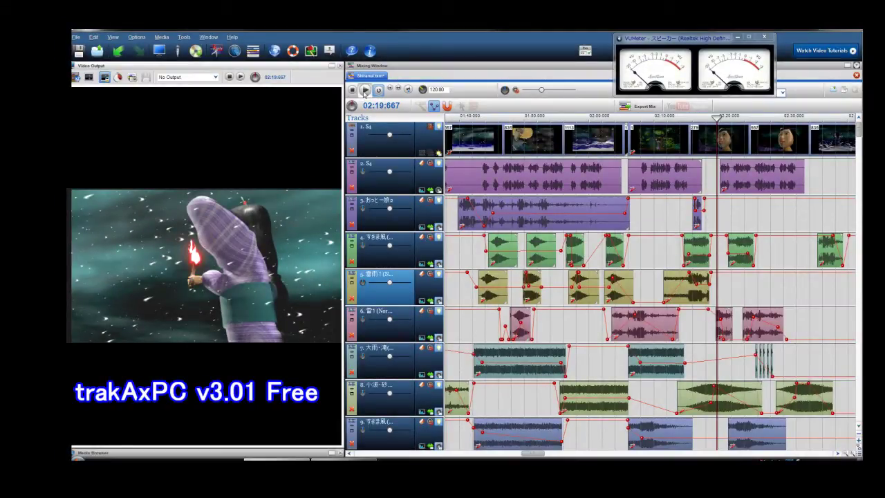
- Play back the complete multitrack mix with the video from several positions to review the sound effects
{"action": "left_click", "coordinate": [365, 92]}
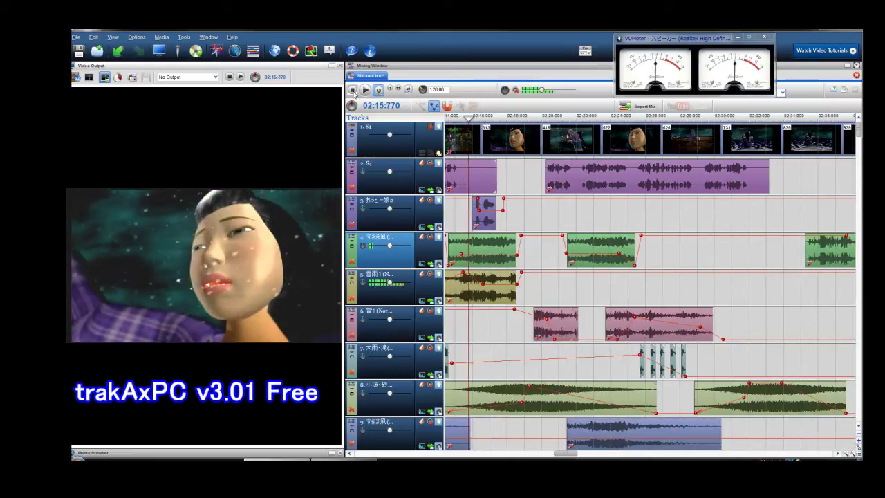
{"action": "left_click", "coordinate": [353, 90]}
{"action": "left_click", "coordinate": [366, 89]}
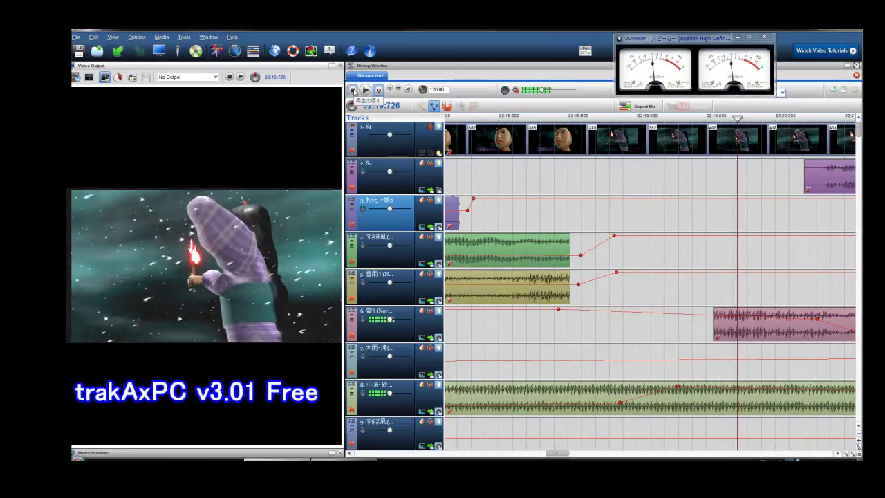
{"action": "left_click", "coordinate": [352, 89]}
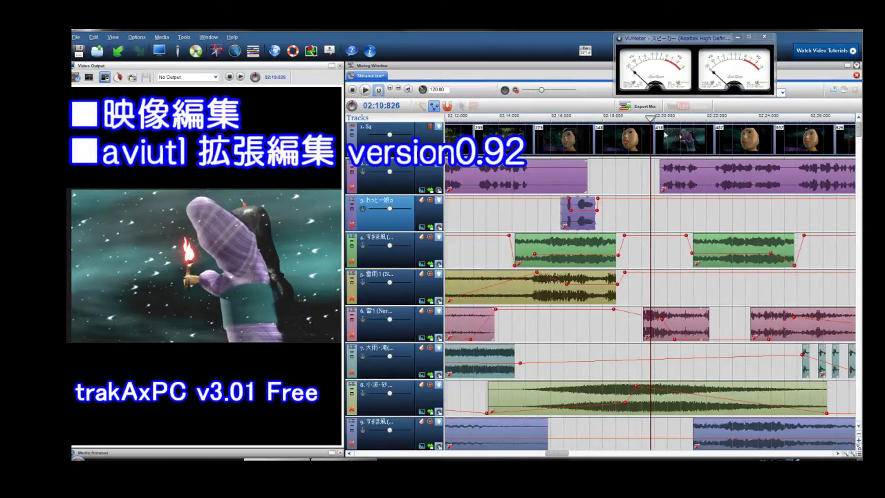
{"action": "left_click_drag", "start_coordinate": [352, 106], "coordinate": [324, 105]}
{"action": "key", "text": "space"}
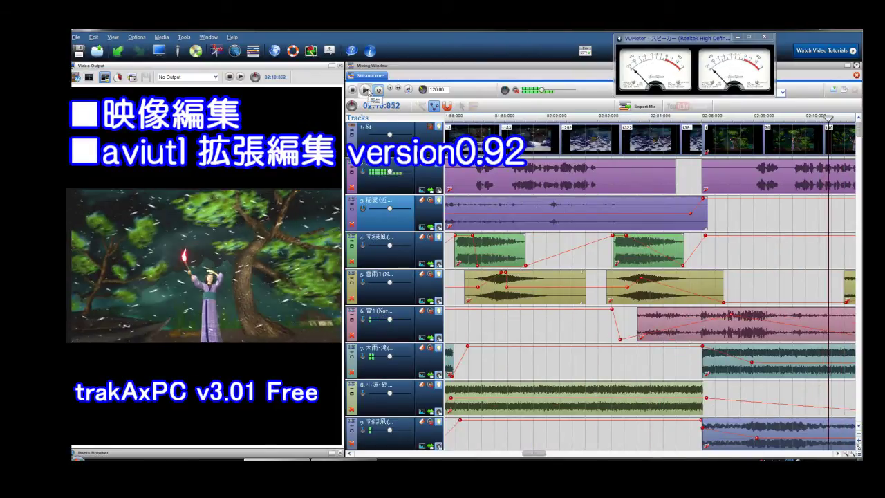